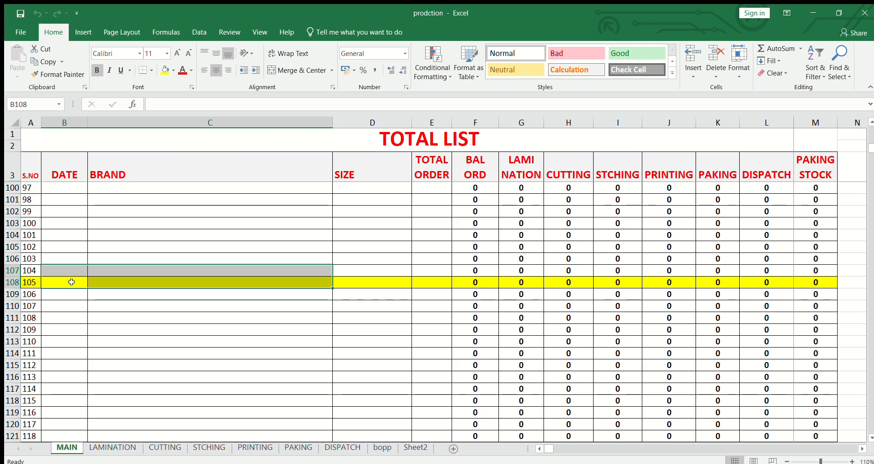
Enter the date 19-07-2024 and the brand "rice brand" for serial number 105 on the MAIN sheet
text(19-0)
text(7)
text(-2)
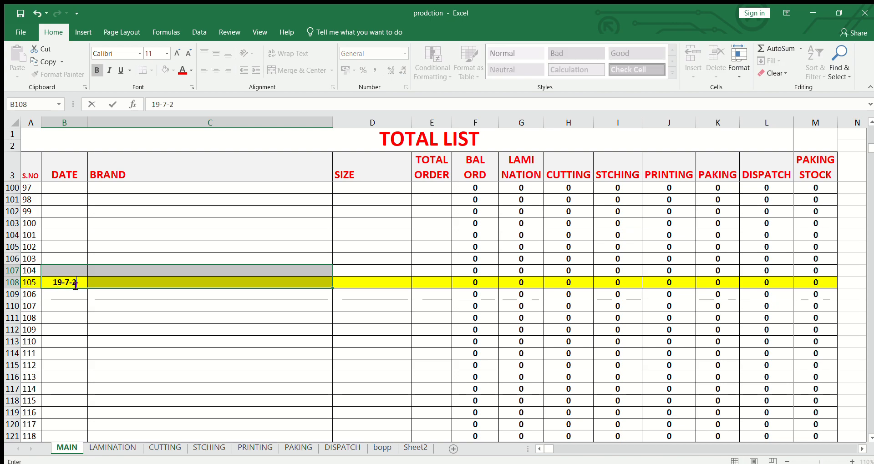
text(024)
key(Tab)
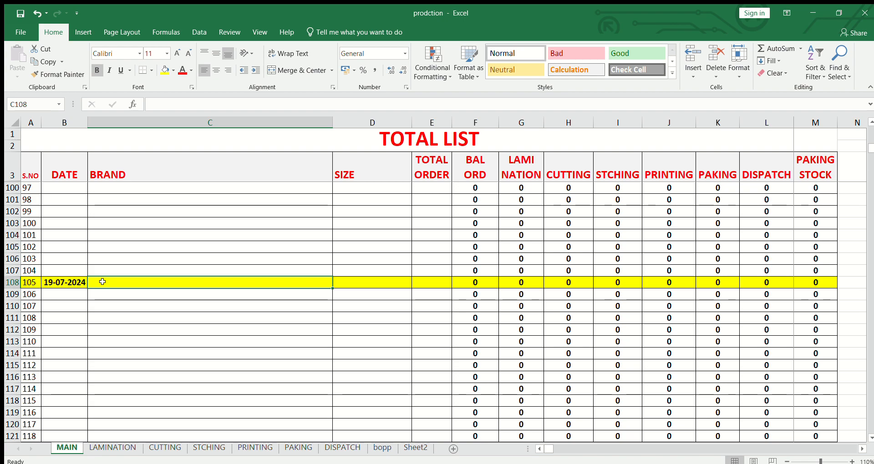
text(r)
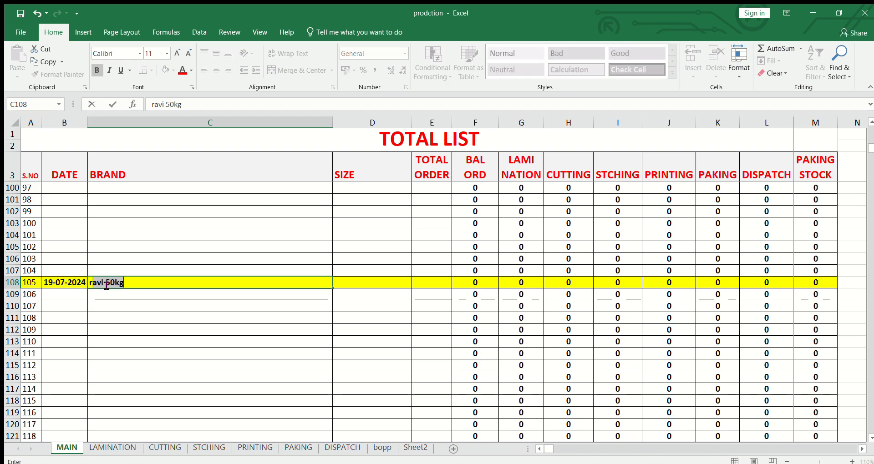
text(ice brand)
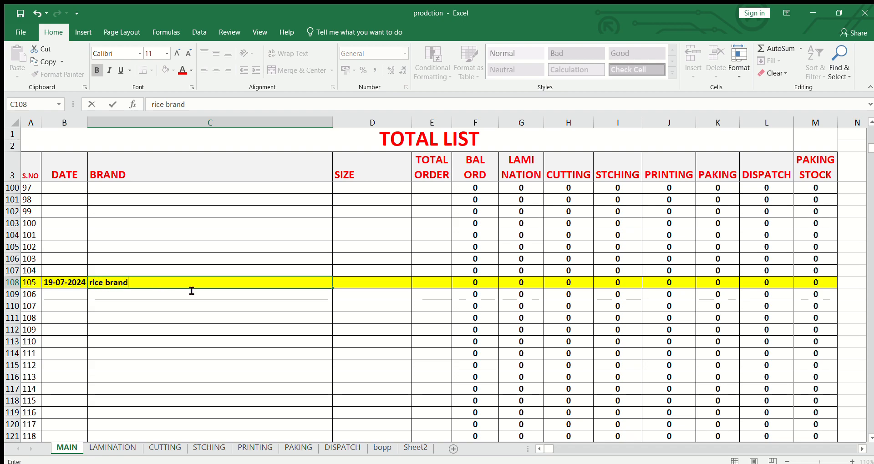
Set the size to 19" and the total order to 10000 in the rice brand row
click(379, 280)
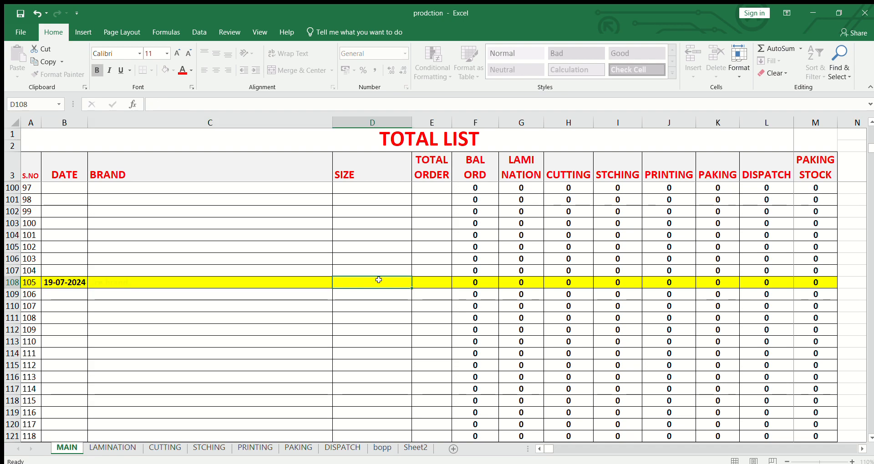
text(19")
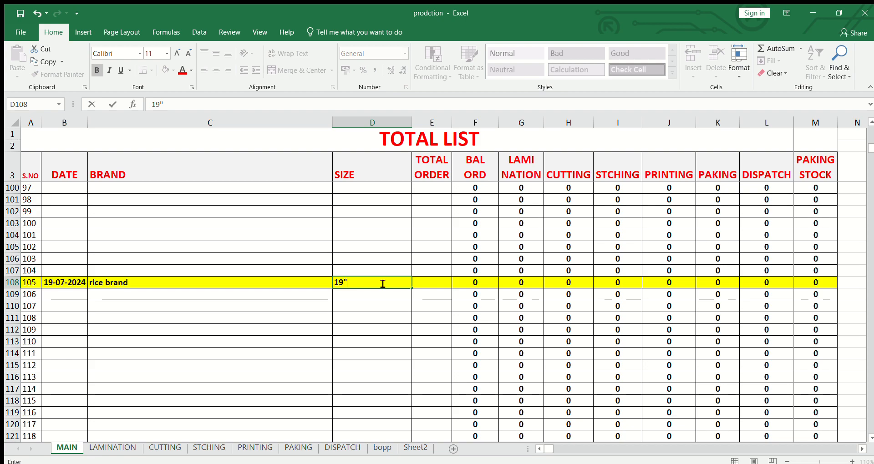
click(428, 285)
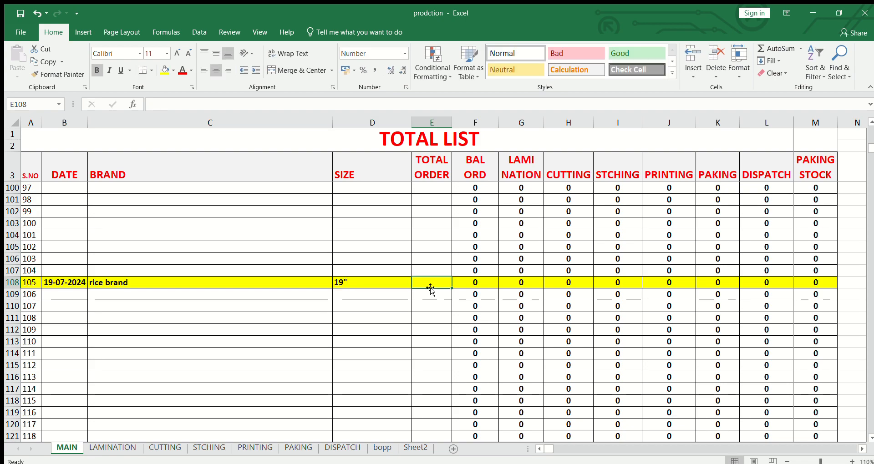
text(10000)
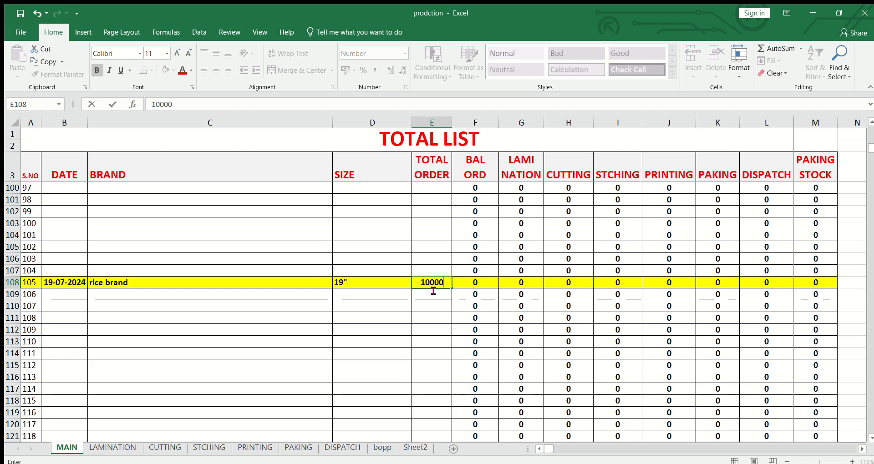
click(433, 291)
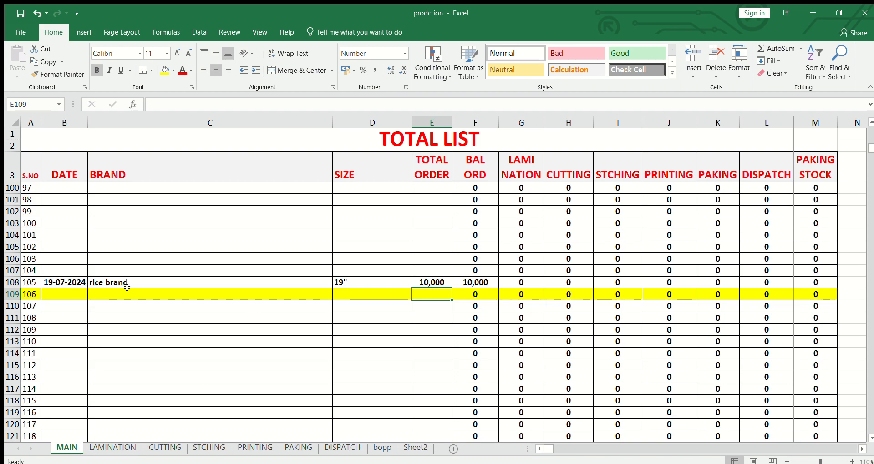
Check the rice brand order row on the LAMINATION, CUTTING, STCHING, PRINTING, PAKING and DISPATCH sheets
click(122, 445)
scroll(189, 345, up, 2)
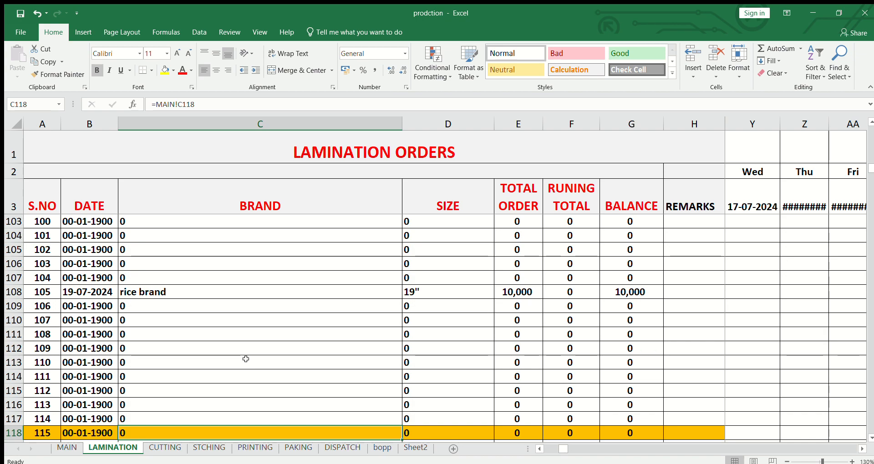
click(164, 448)
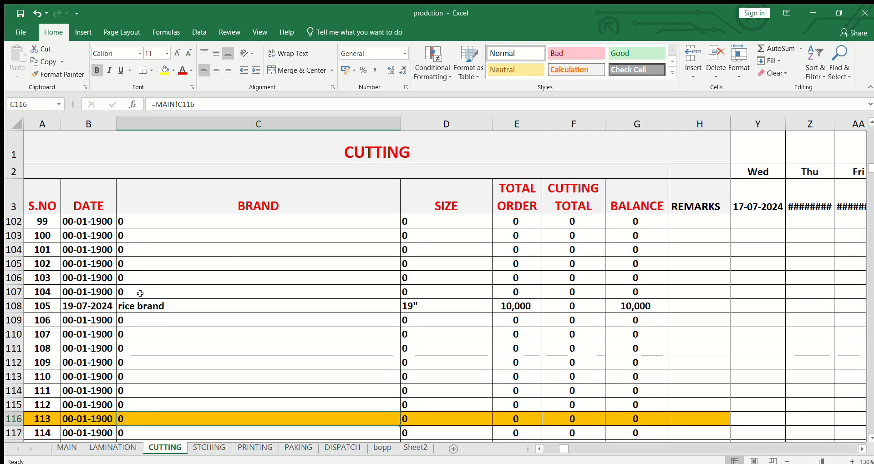
click(207, 448)
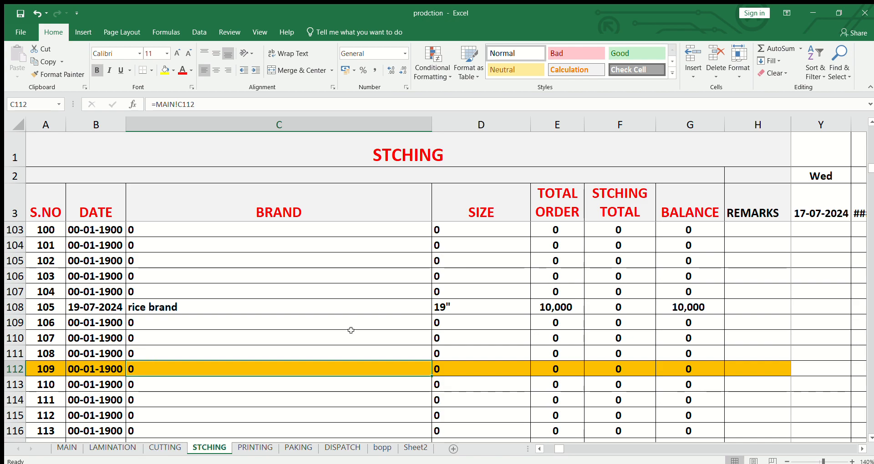
click(255, 448)
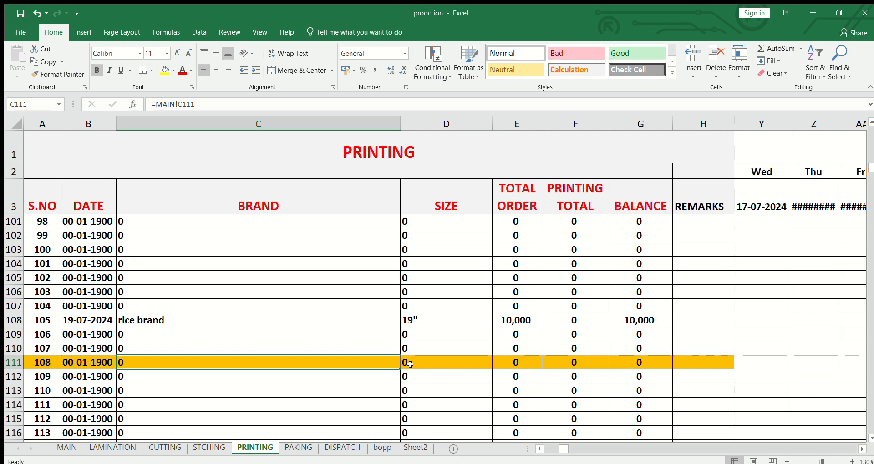
click(313, 445)
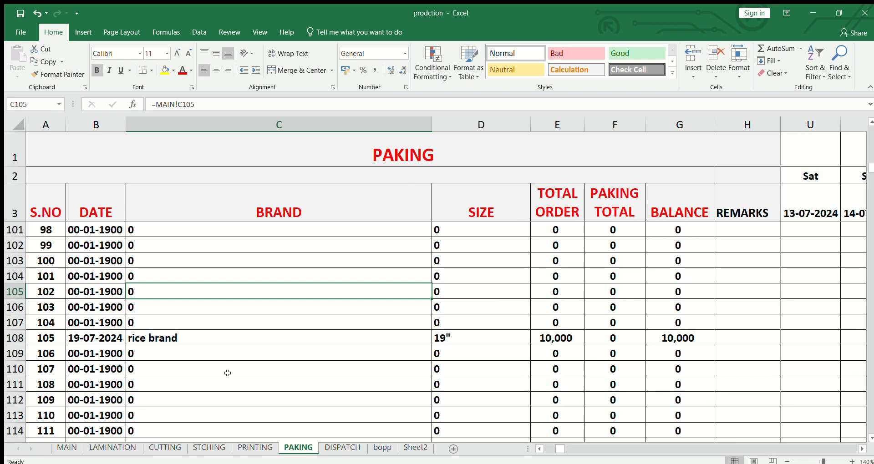
click(341, 447)
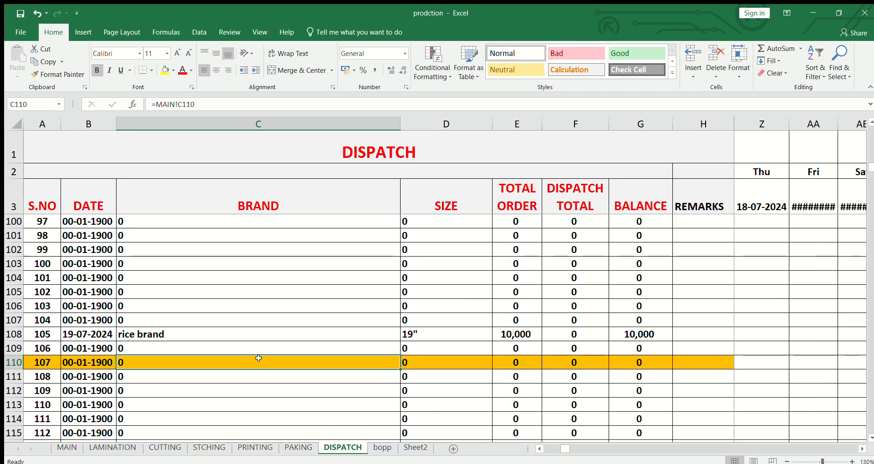
On the LAMINATION sheet, widen column AA to fit its date and enter 10000 for rice brand under 19-07-2024
click(106, 448)
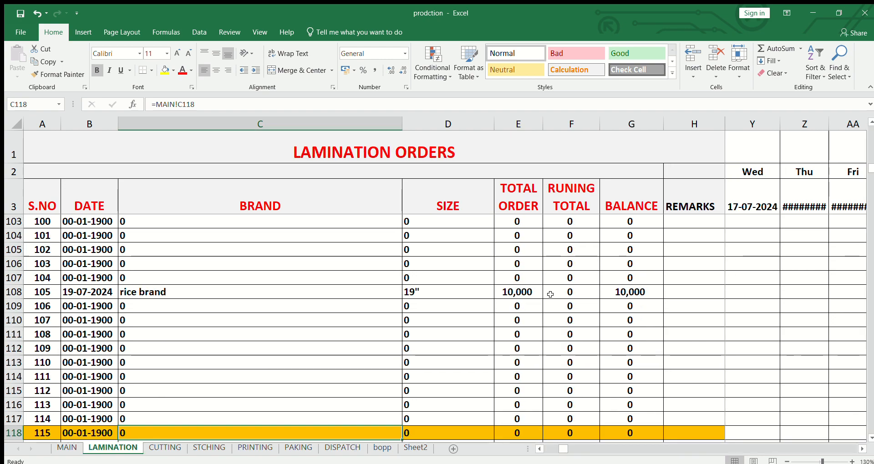
scroll(824, 268, right, 1)
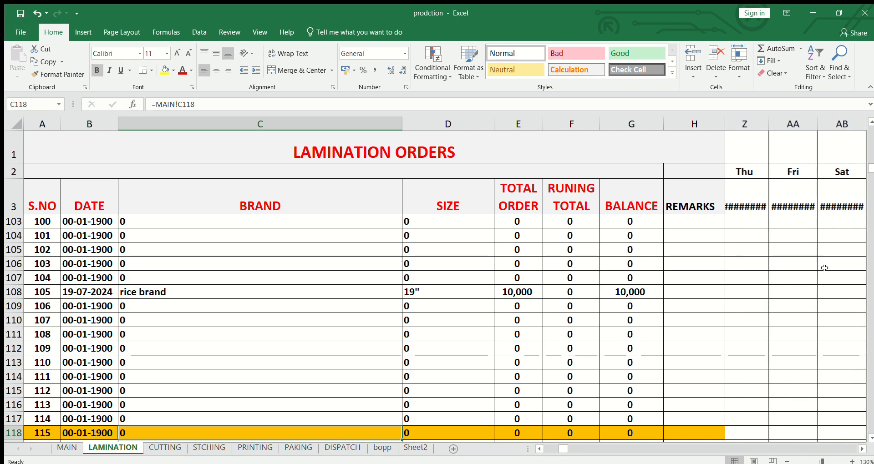
scroll(824, 268, right, 1)
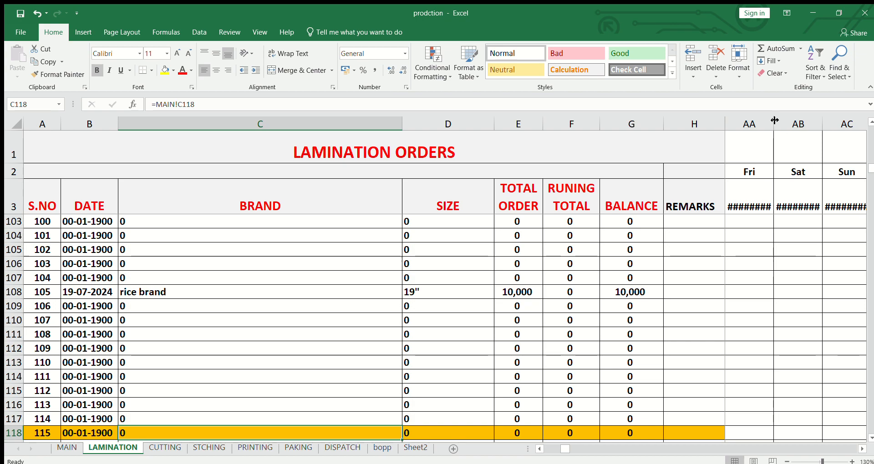
double_click(774, 120)
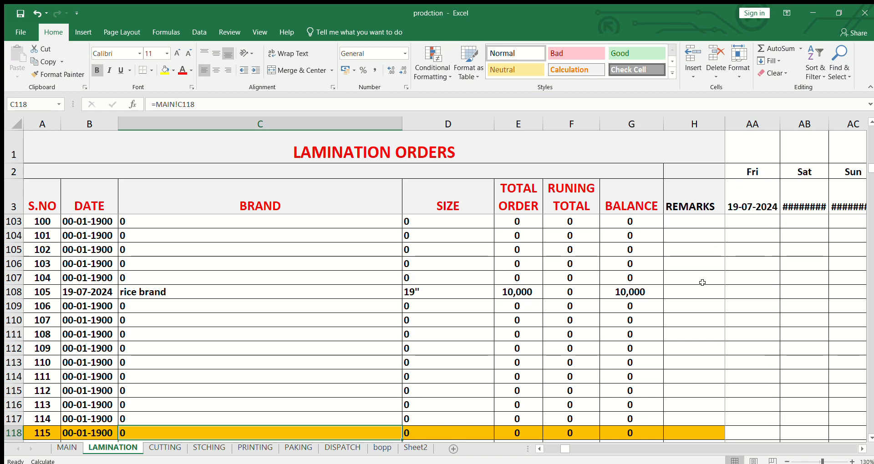
click(740, 292)
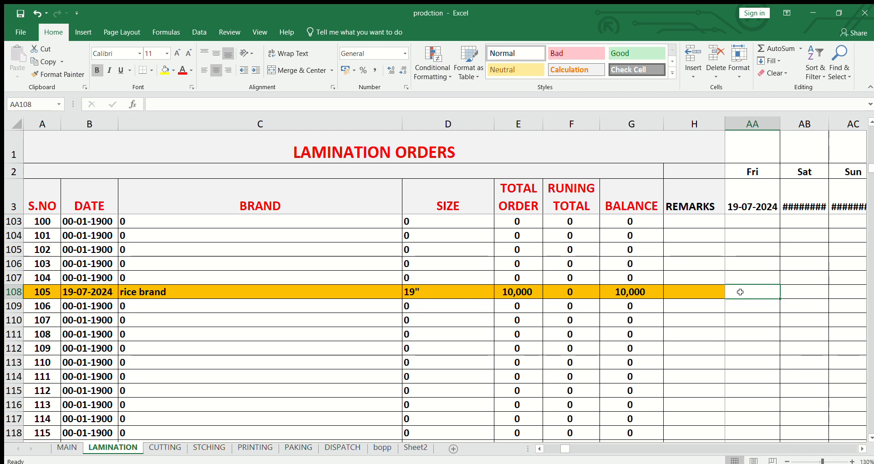
text(10000)
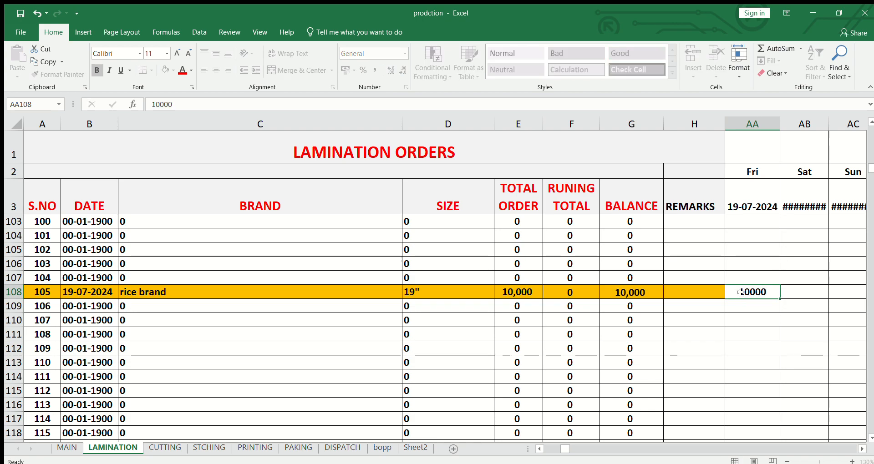
key(Return)
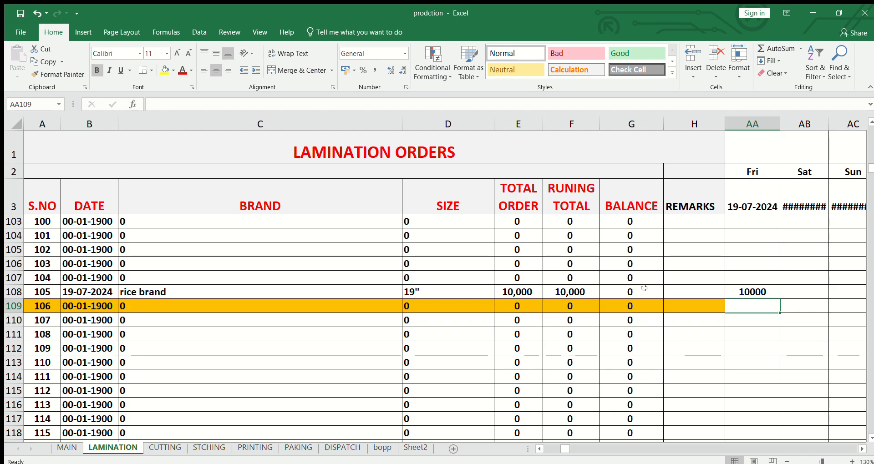
On the CUTTING sheet, widen column AA to show its date and enter 6000 for rice brand under 19-07-2024
click(165, 447)
click(259, 305)
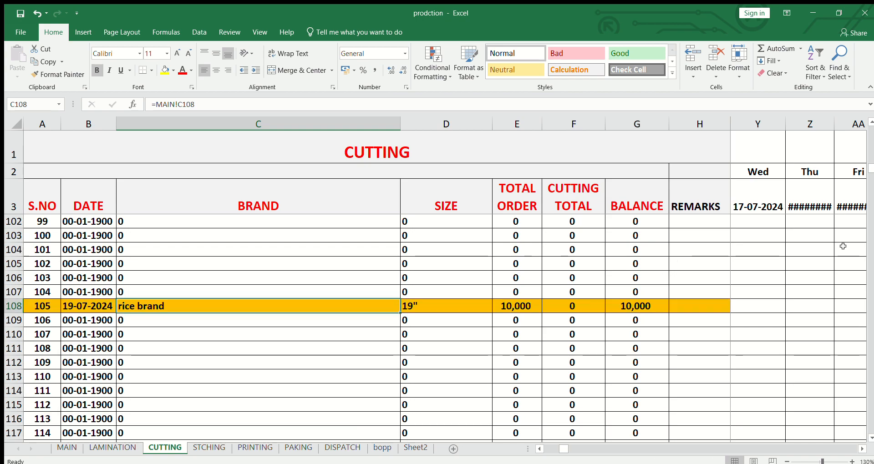
scroll(843, 247, right, 3)
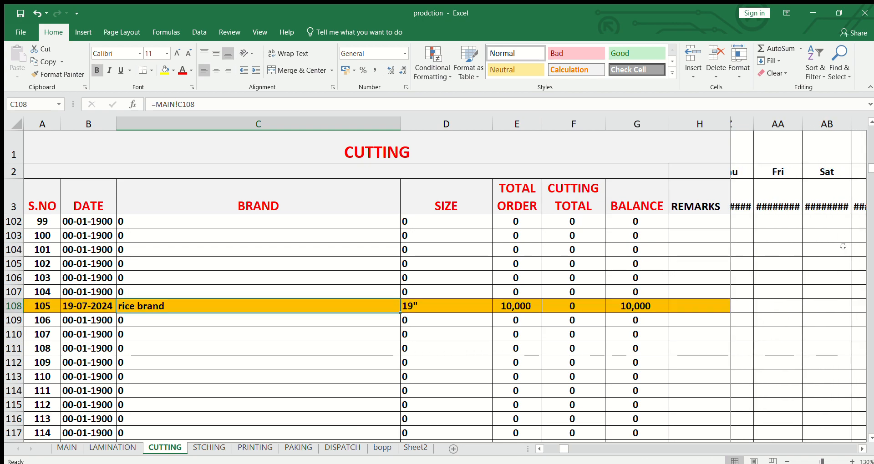
scroll(843, 246, right, 1)
drag(780, 128, 785, 127)
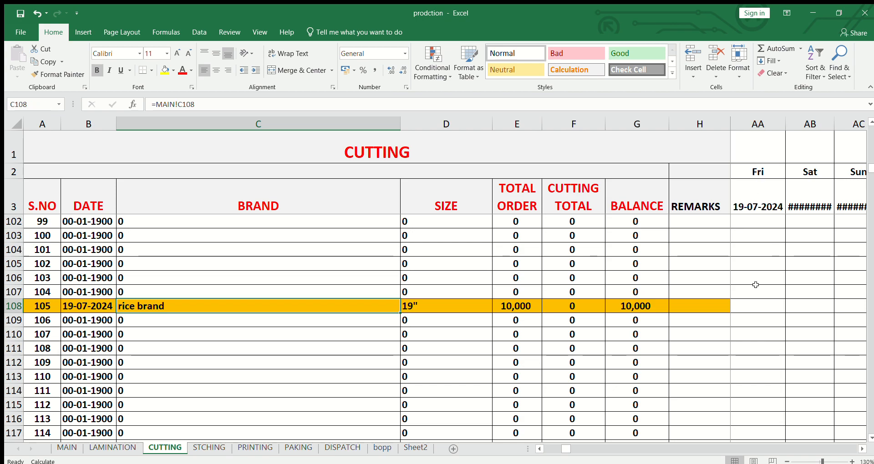
click(760, 307)
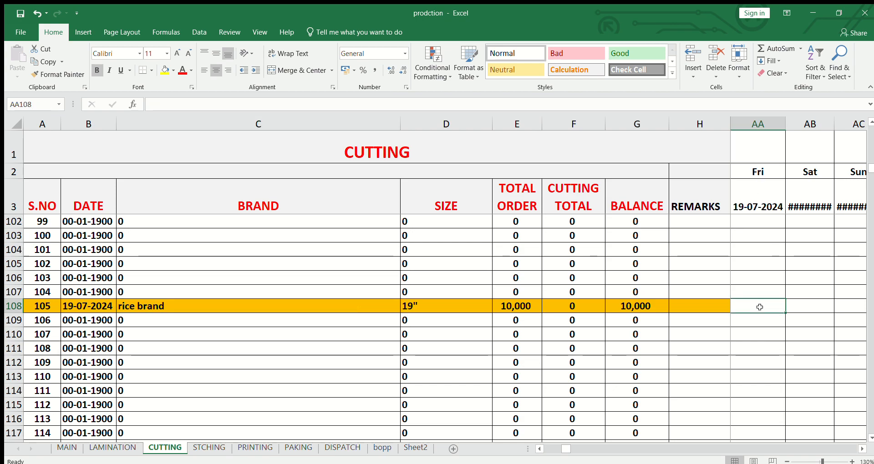
text(6000)
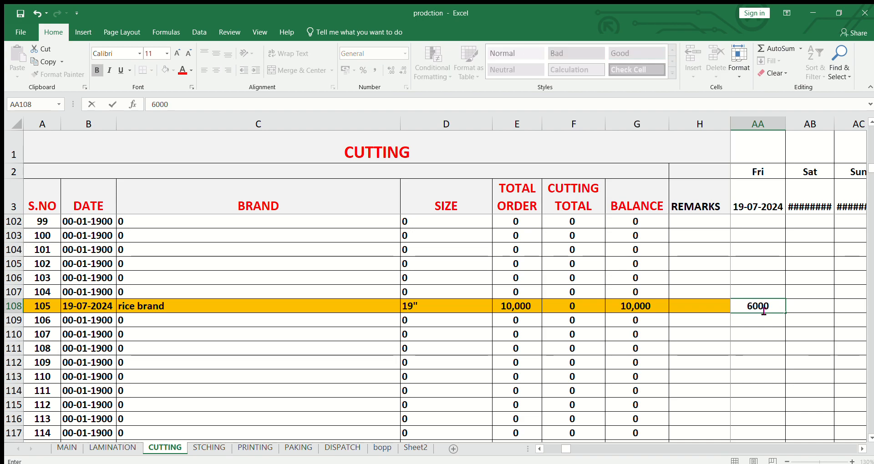
key(Return)
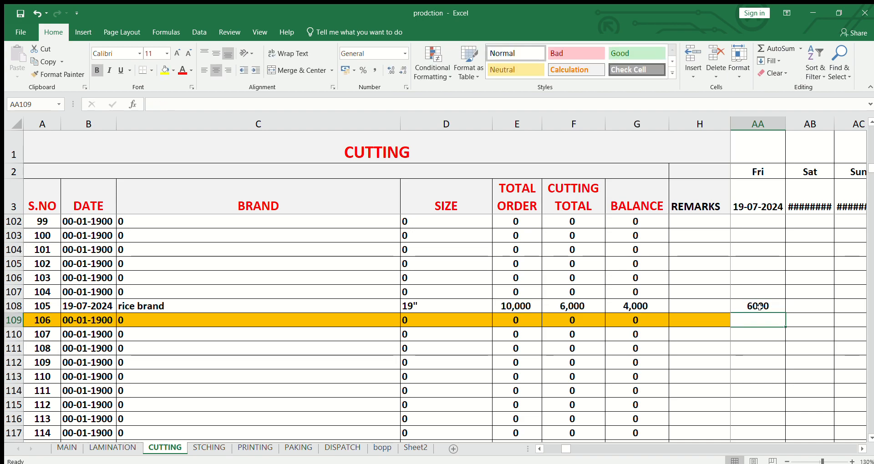
On the STCHING sheet, widen column AA to fit its date and enter 5000 for rice brand under 19-07-2024
click(207, 448)
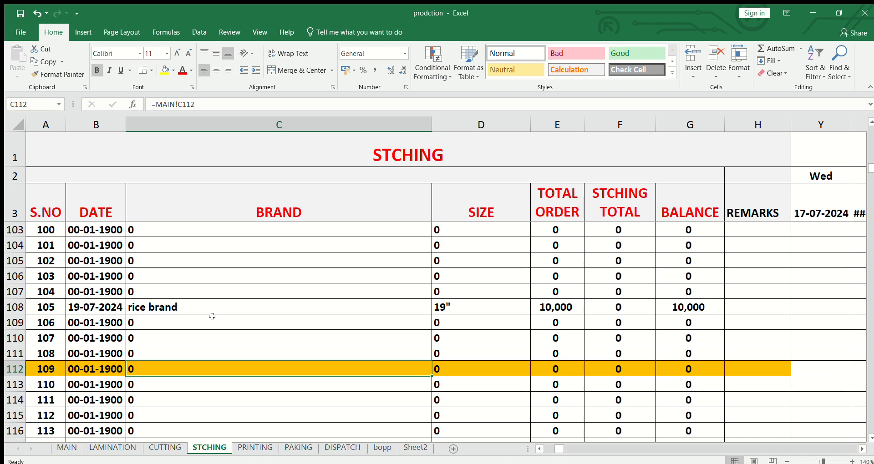
click(226, 304)
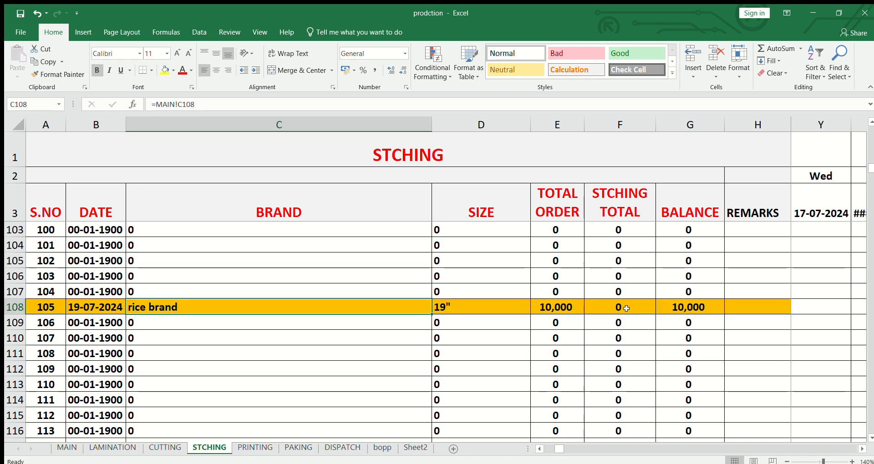
scroll(811, 292, right, 2)
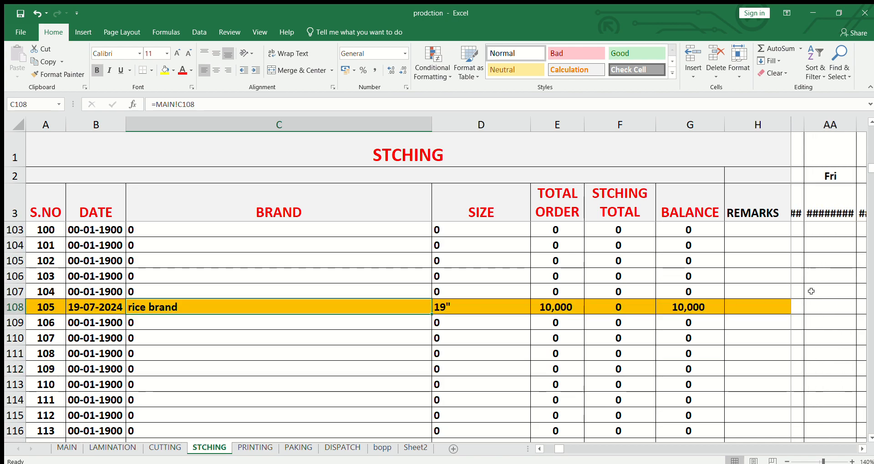
double_click(843, 125)
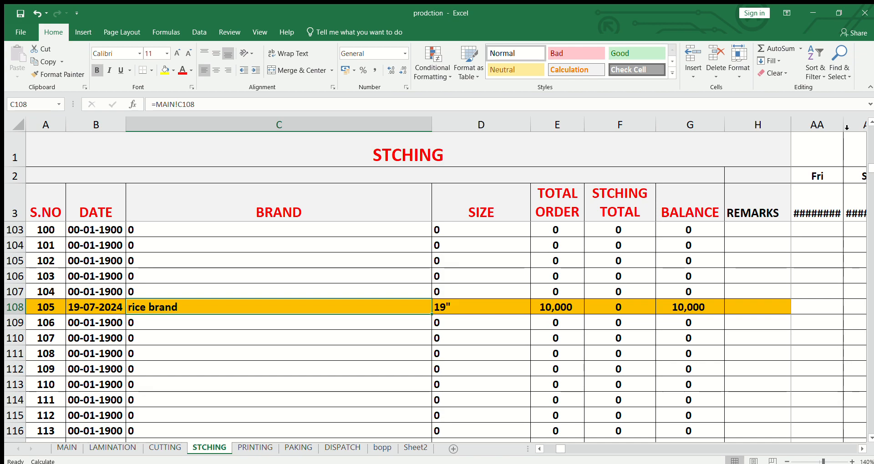
click(801, 303)
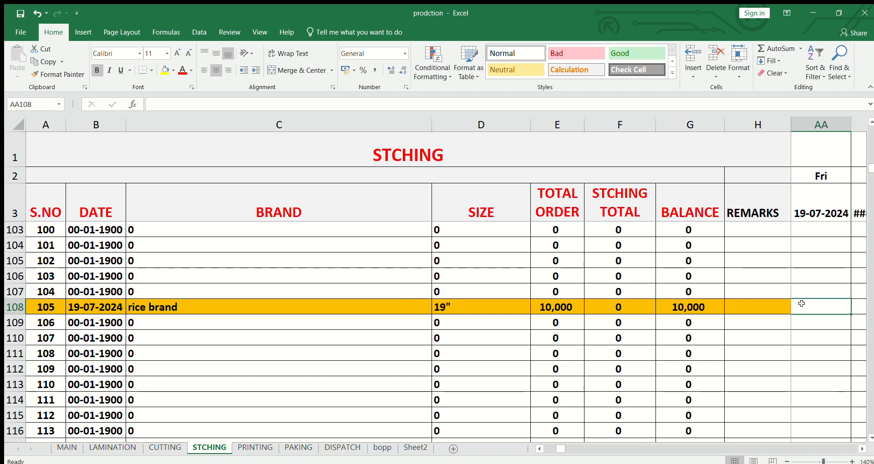
text(5000)
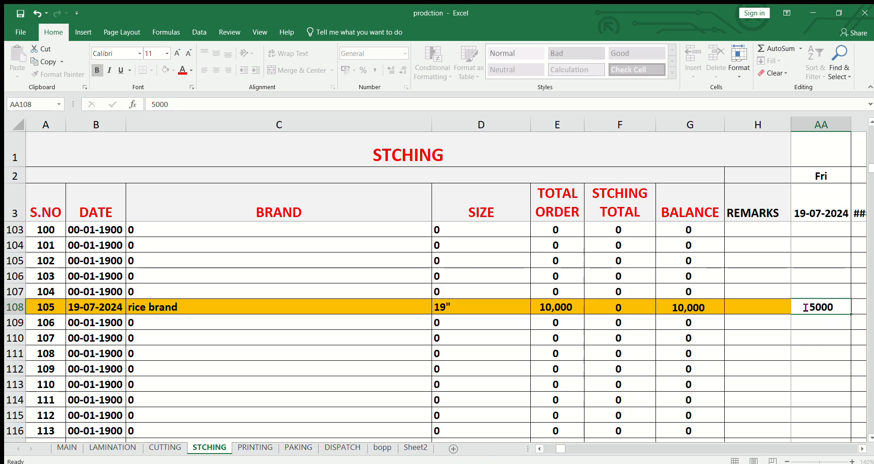
key(Return)
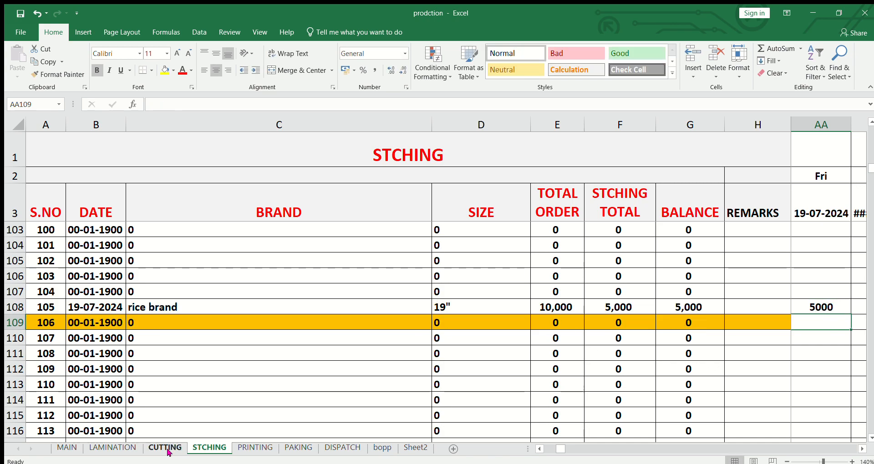
On the PRINTING sheet, widen column AA to fit its date and enter 4000 for rice brand under 19-07-2024
click(236, 445)
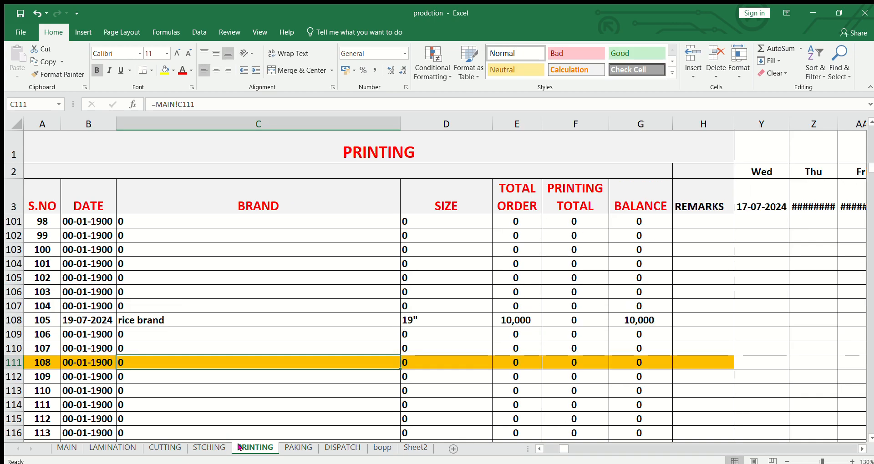
scroll(831, 298, right, 2)
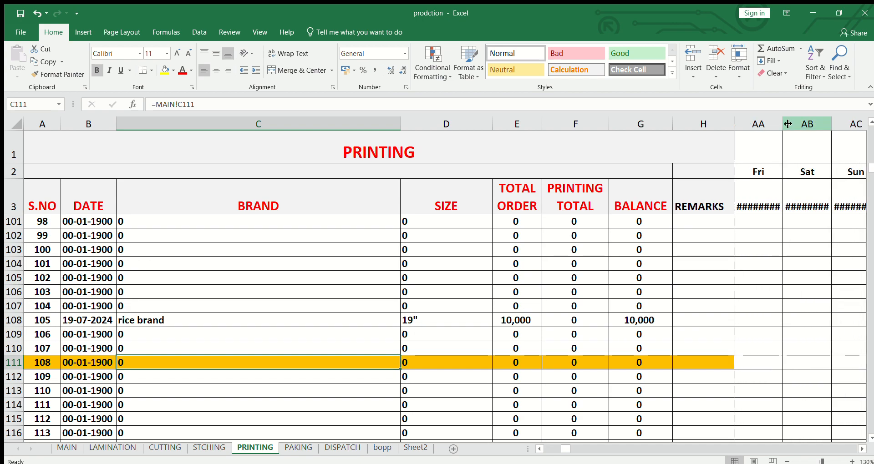
double_click(784, 123)
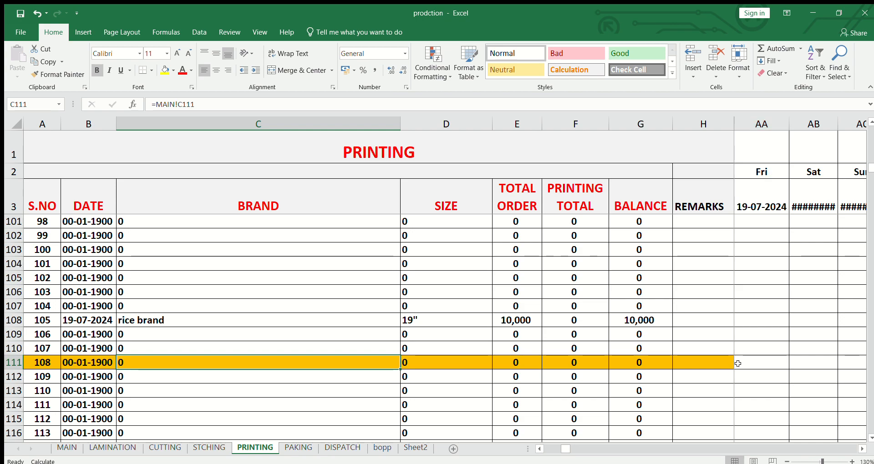
click(762, 318)
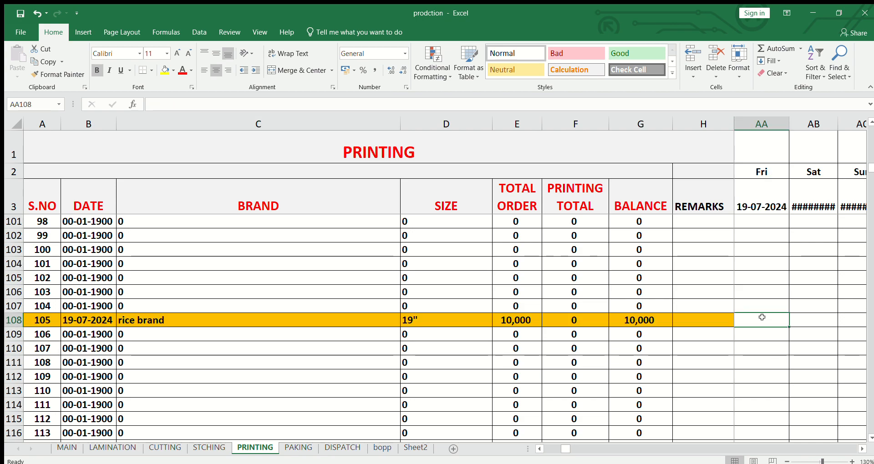
text(4000)
key(Return)
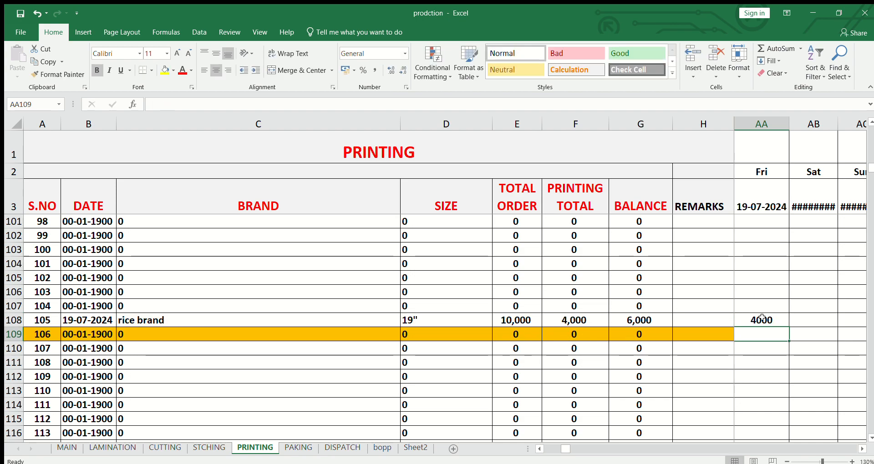
On the PAKING sheet, enter 4000 for rice brand in column U under 13-07-2024
click(302, 446)
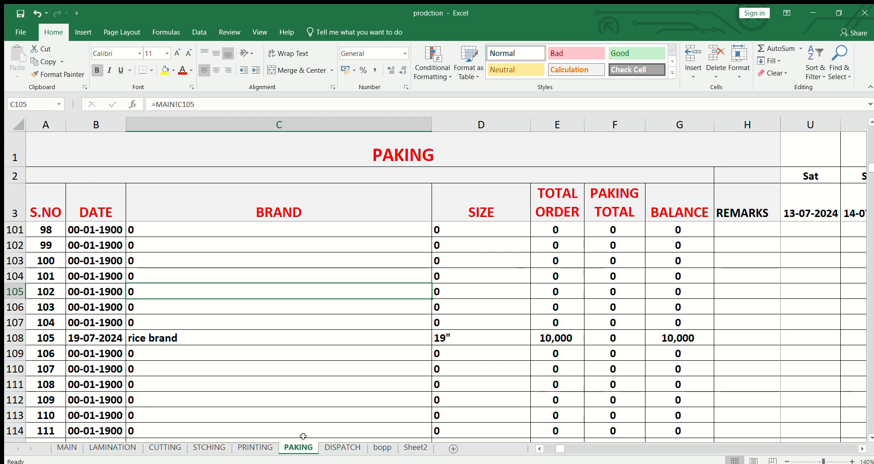
click(335, 336)
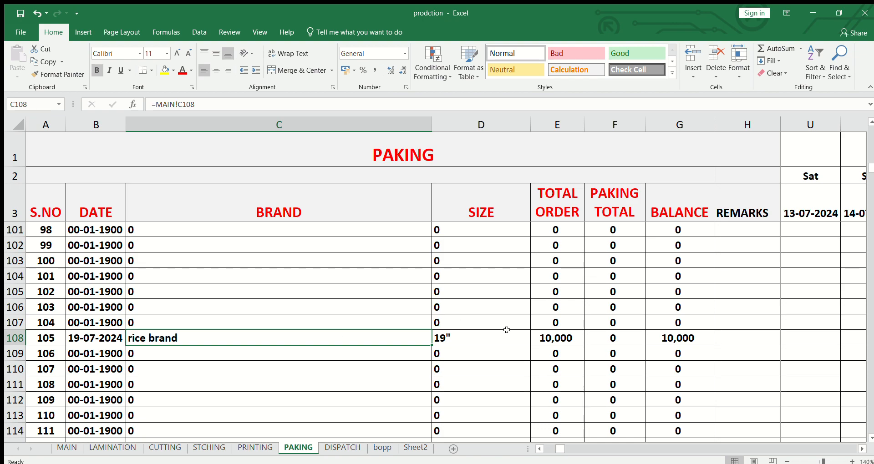
click(518, 341)
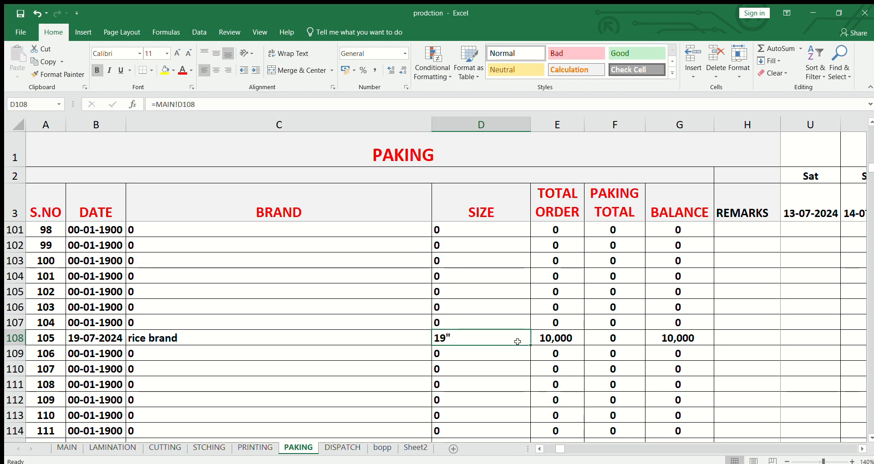
click(108, 335)
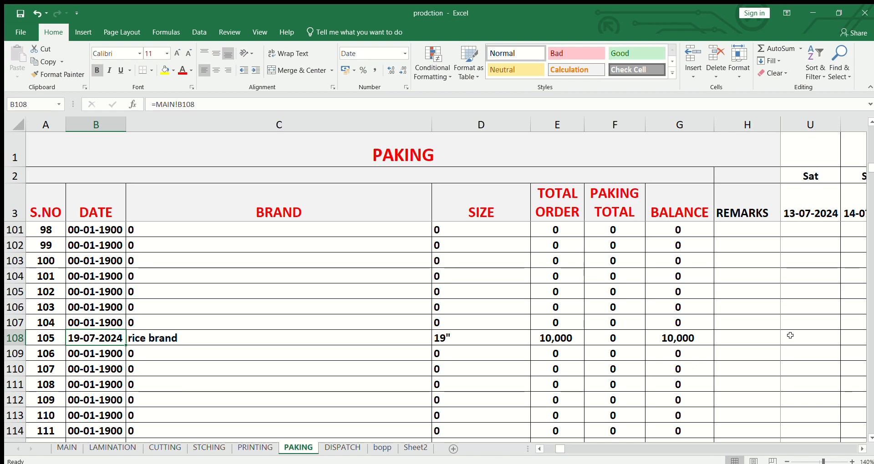
click(807, 337)
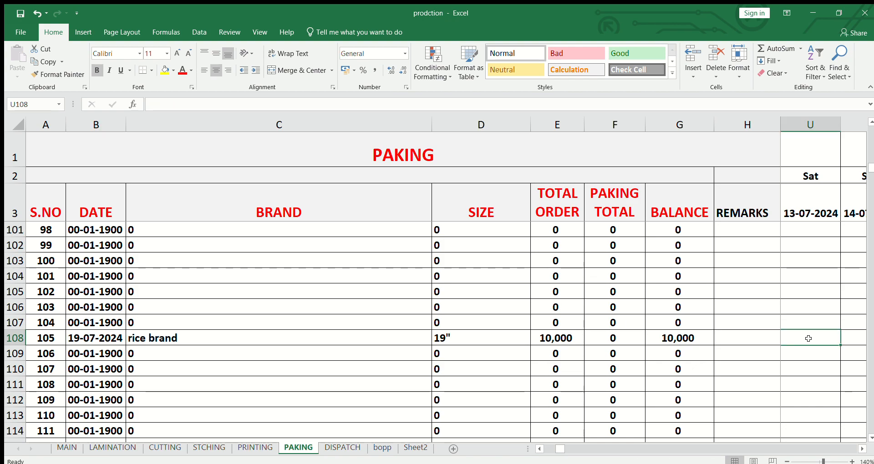
text(4000)
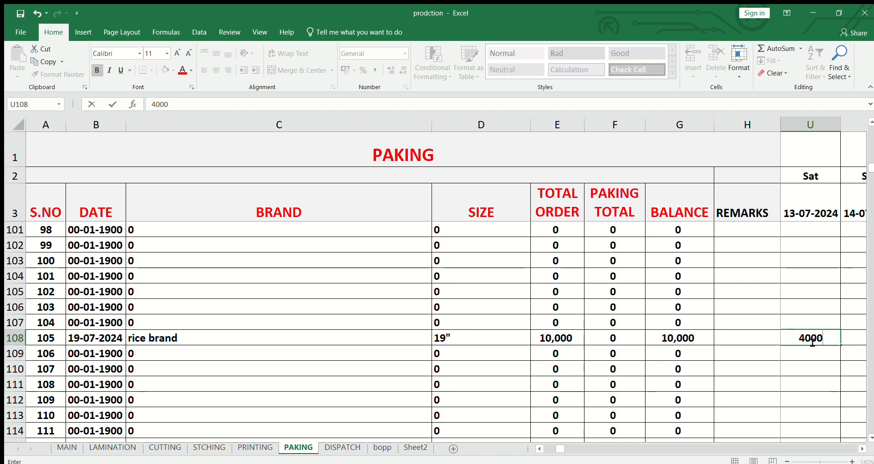
key(Return)
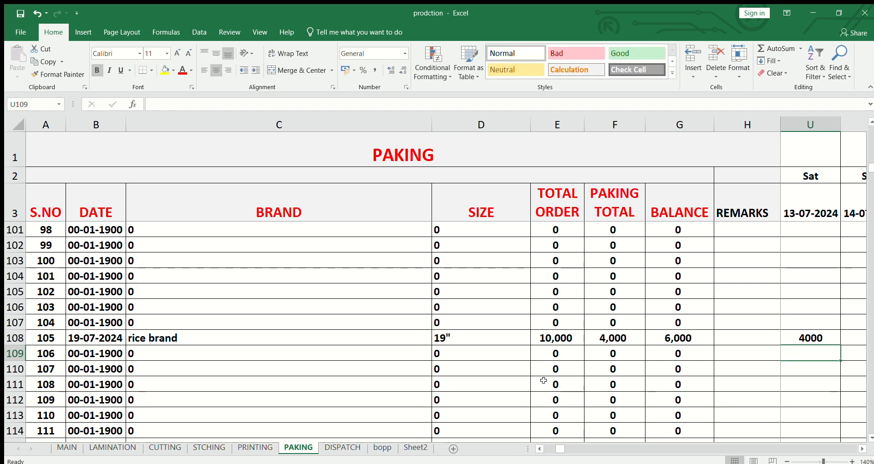
On the DISPATCH sheet, widen column AA to fit its date and enter 4000 for rice brand under 19-07-2024
click(342, 447)
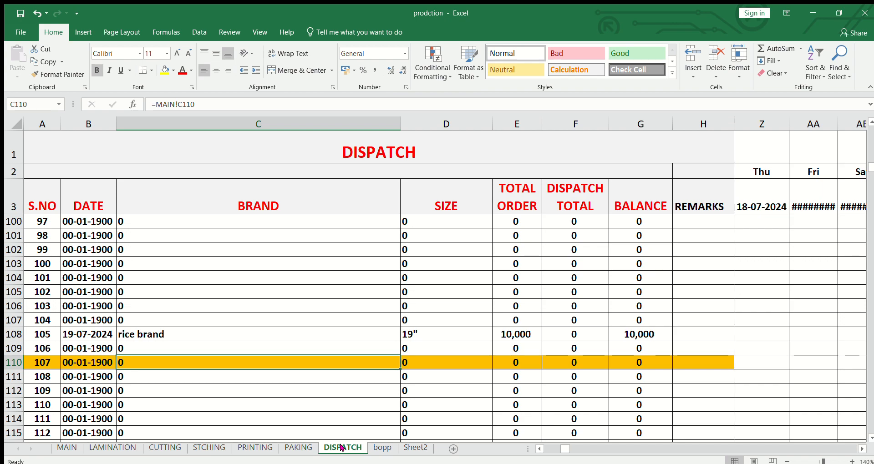
click(314, 334)
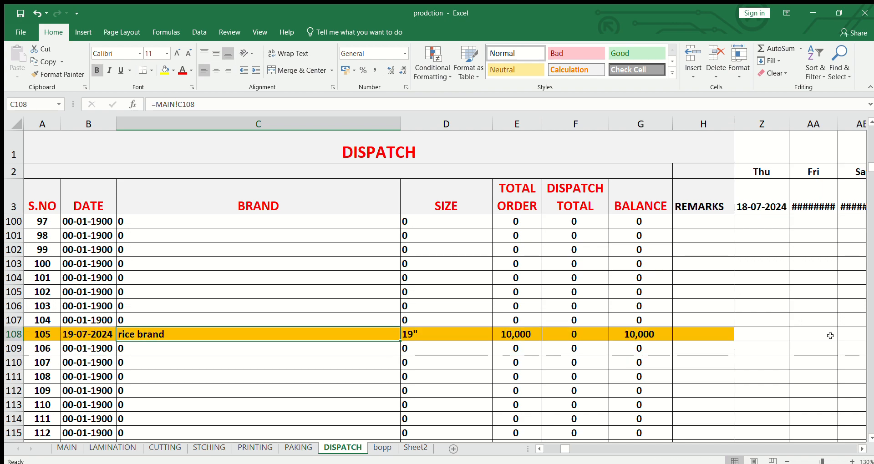
scroll(830, 335, right, 1)
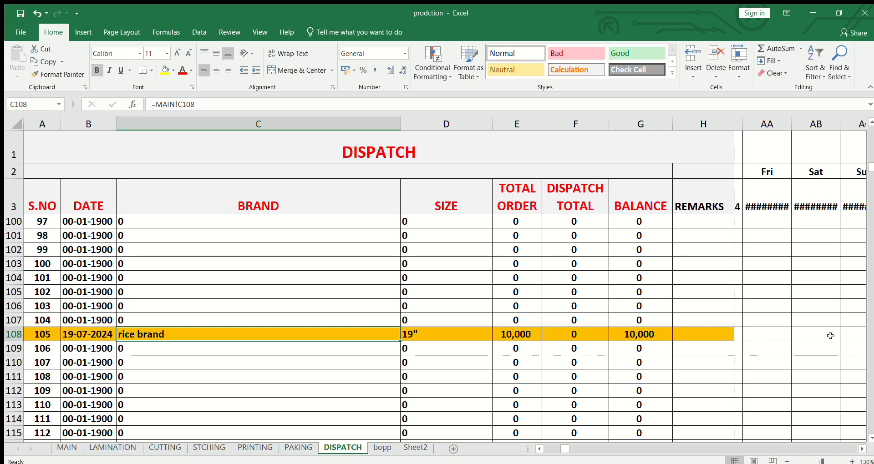
double_click(782, 122)
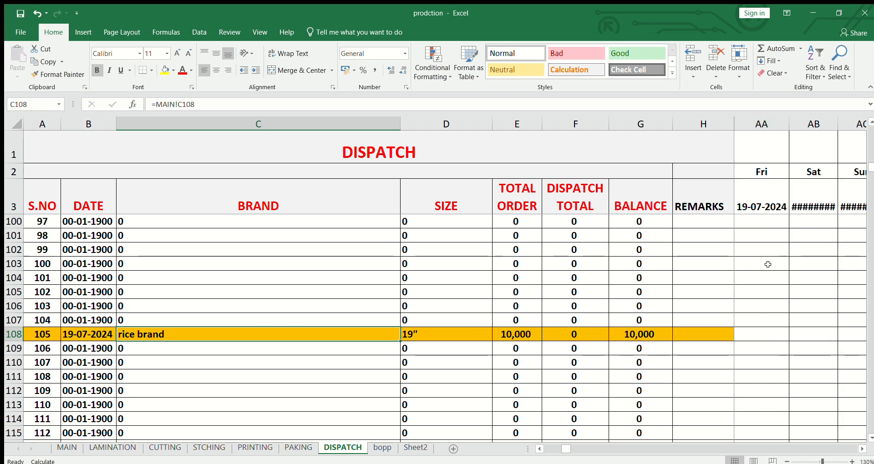
click(755, 334)
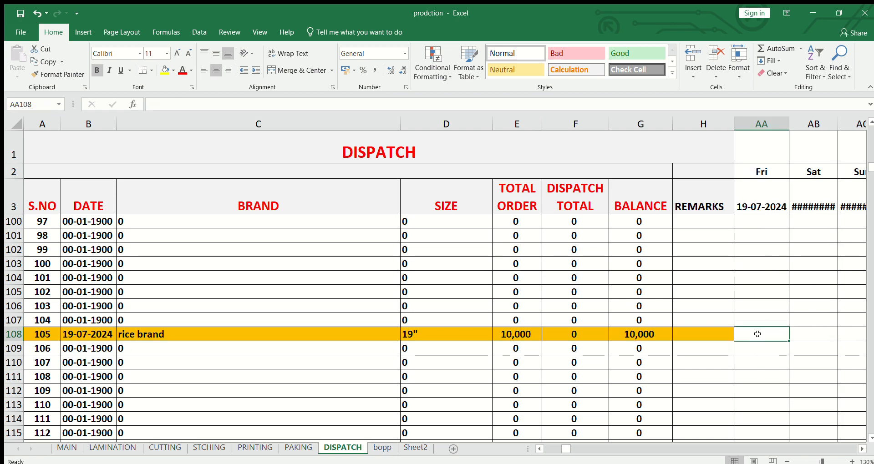
text(4000)
key(Return)
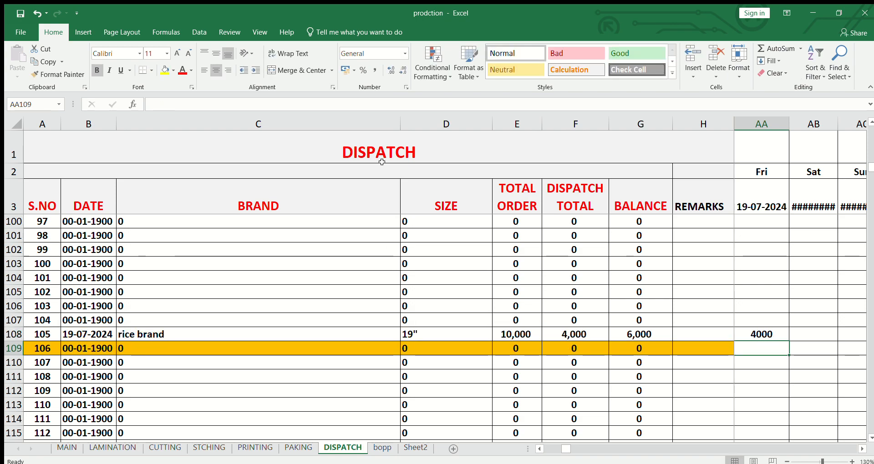
Check the rice brand row's stage totals in the MAIN sheet's total list and its entry on the PAKING sheet
click(71, 447)
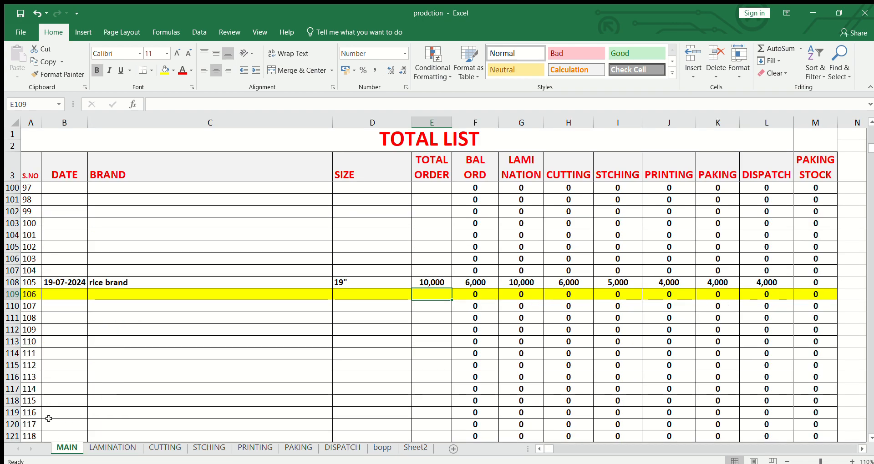
click(125, 283)
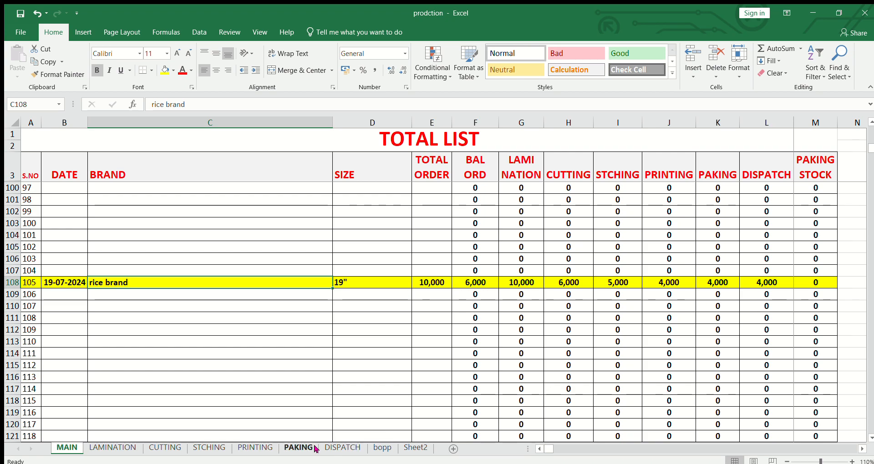
click(298, 448)
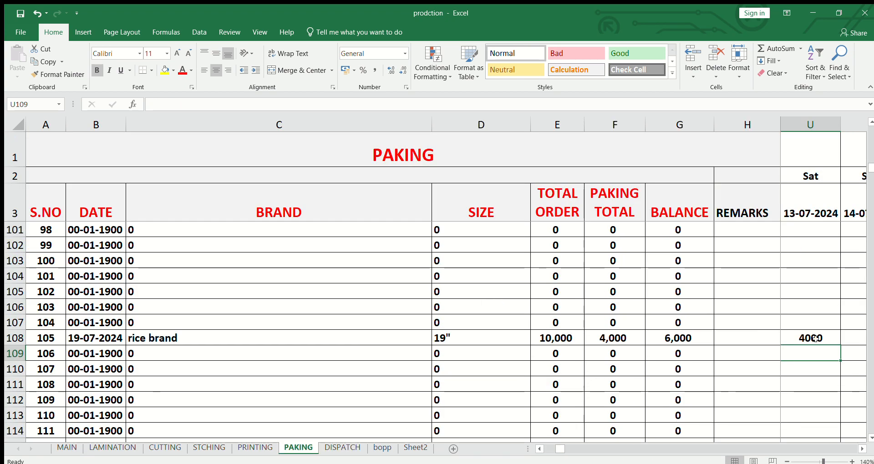
On the DISPATCH sheet, set rice brand's 19-07-2024 quantity to 3000 and check its row on the MAIN sheet
click(331, 449)
click(746, 334)
text(3000)
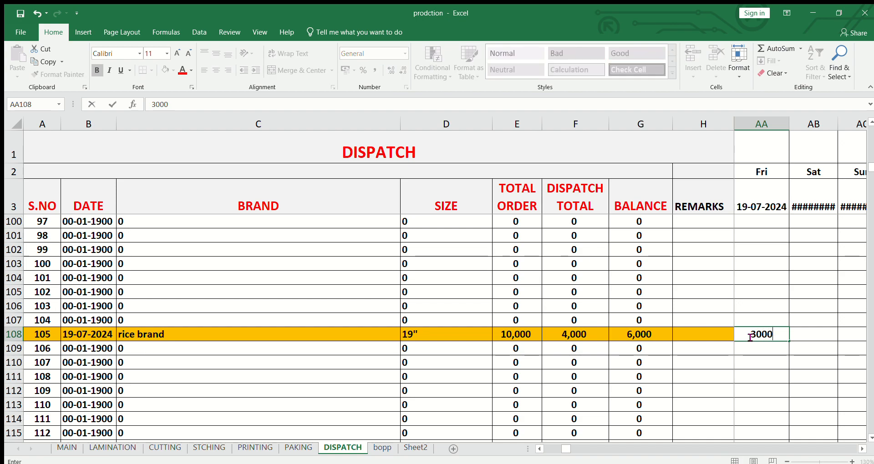
key(Return)
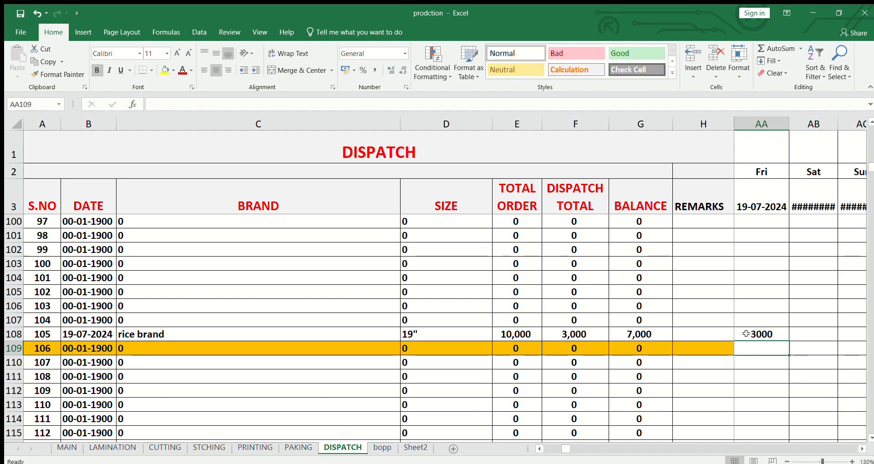
click(64, 448)
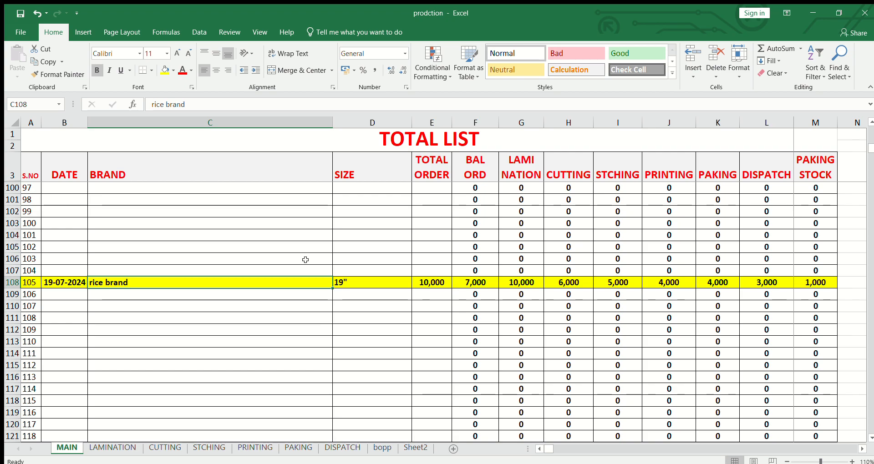
Look through the daily date columns on the LAMINATION sheet and return to the MAIN sheet's total list
click(127, 447)
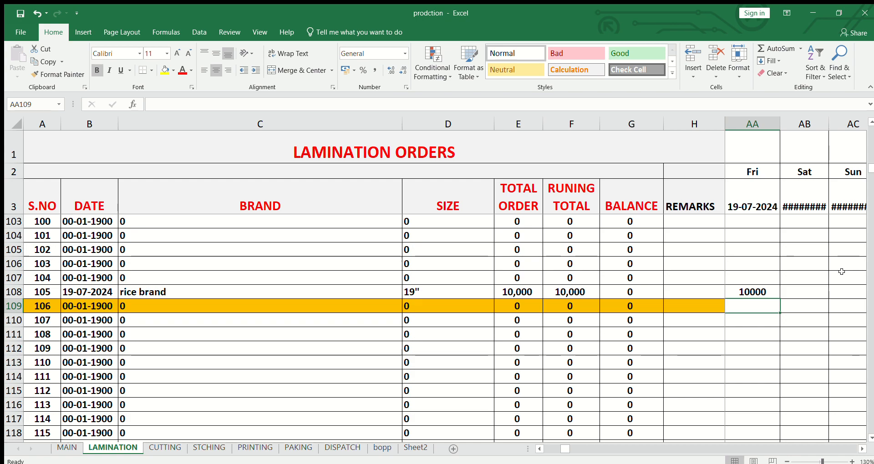
scroll(777, 286, left, 5)
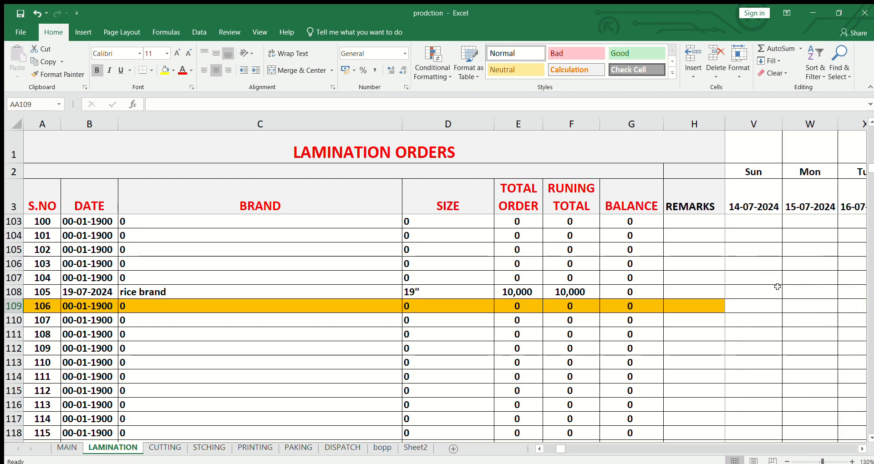
scroll(777, 286, right, 4)
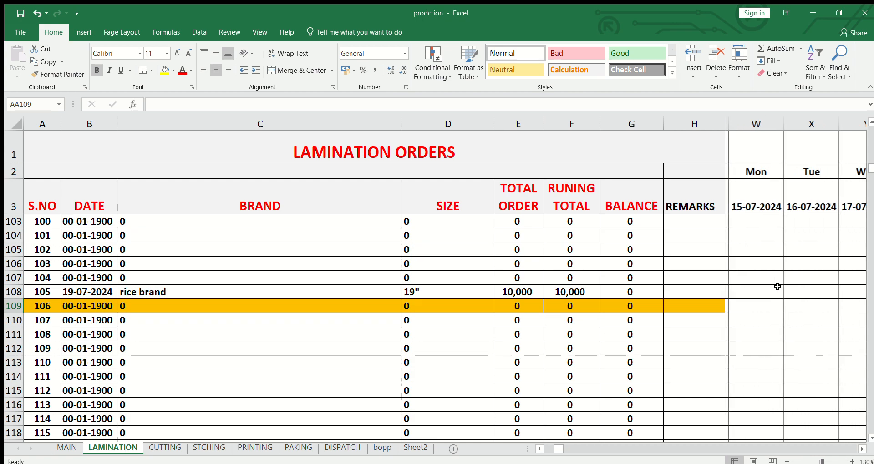
scroll(777, 287, left, 1)
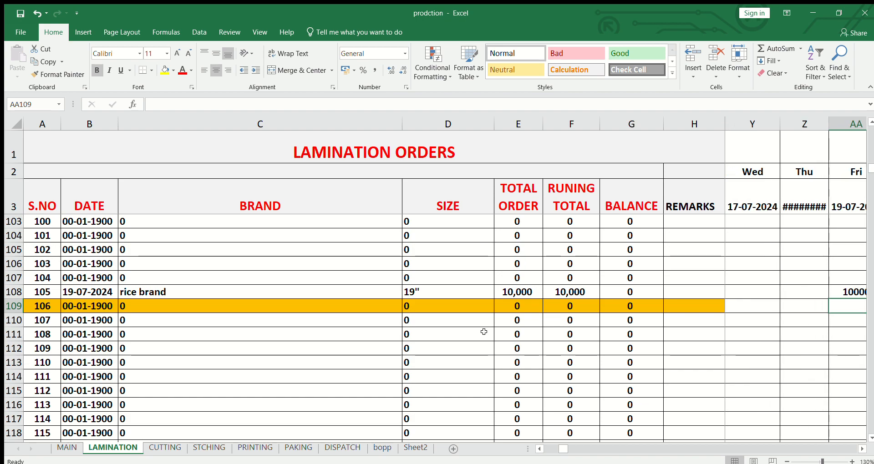
click(67, 448)
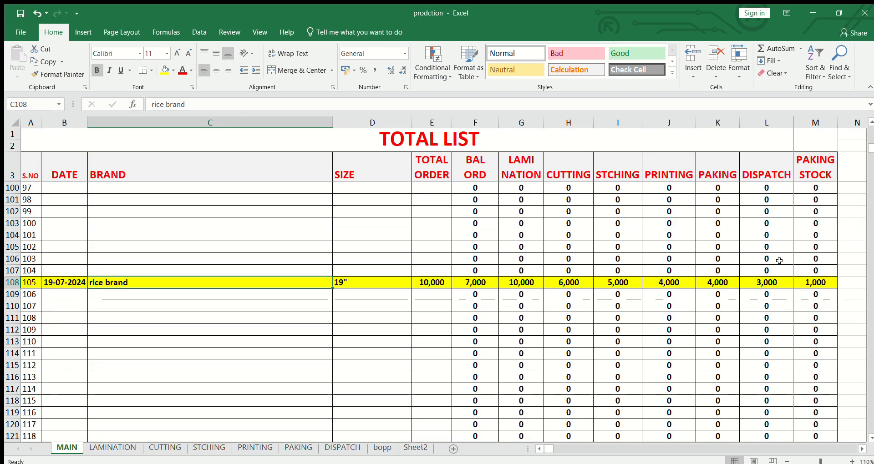